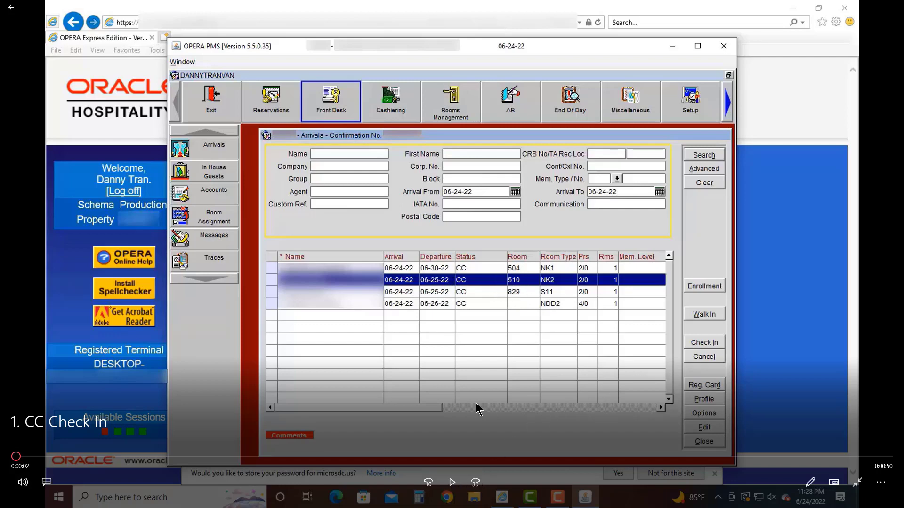
- Open the Reservation screen for the room 510 arrival dated 06-24-22 from the Arrivals list
{"action": "left_click", "coordinate": [452, 482]}
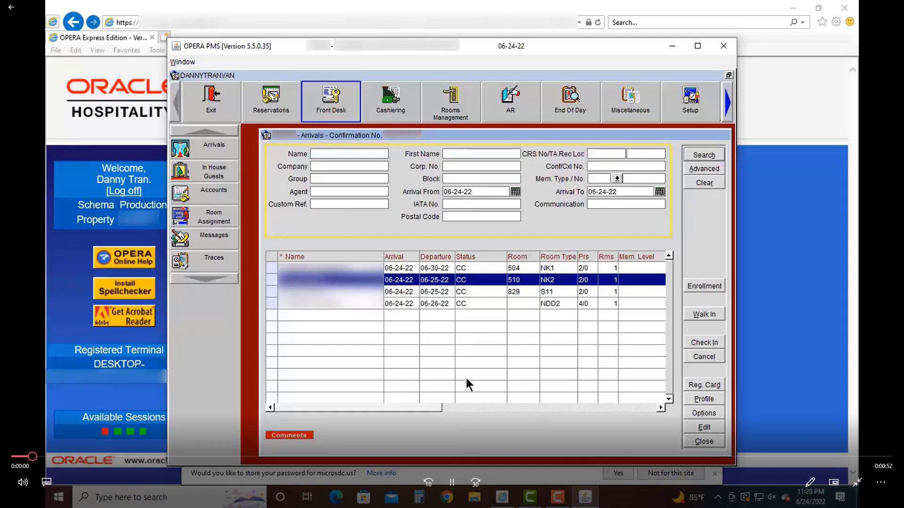
- Review the filled room 510 reservation and start Check In, reaching the credit-card authorization prompt
{"action": "left_click", "coordinate": [451, 485]}
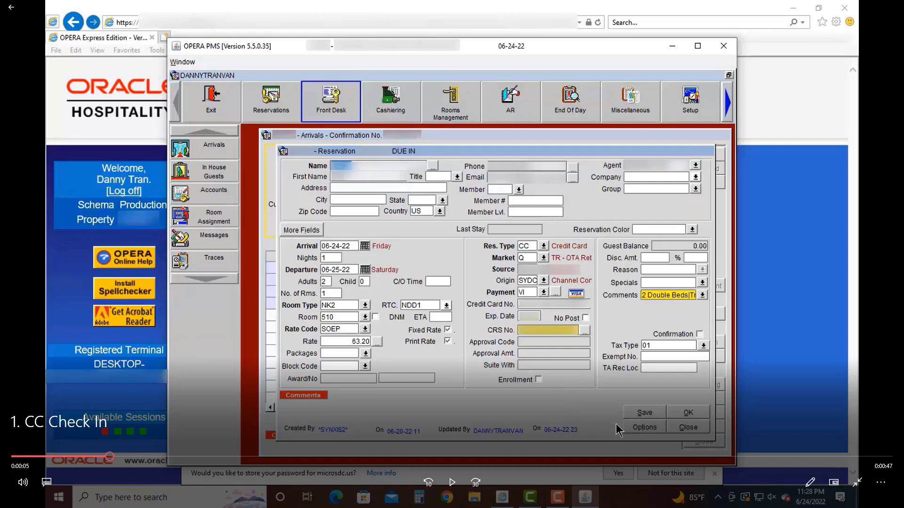
{"action": "left_click", "coordinate": [452, 479]}
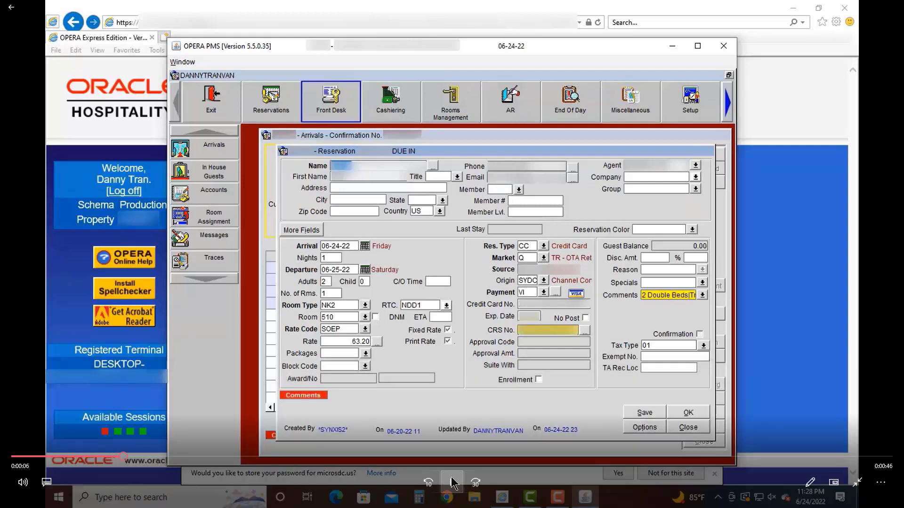
{"action": "left_click", "coordinate": [452, 481]}
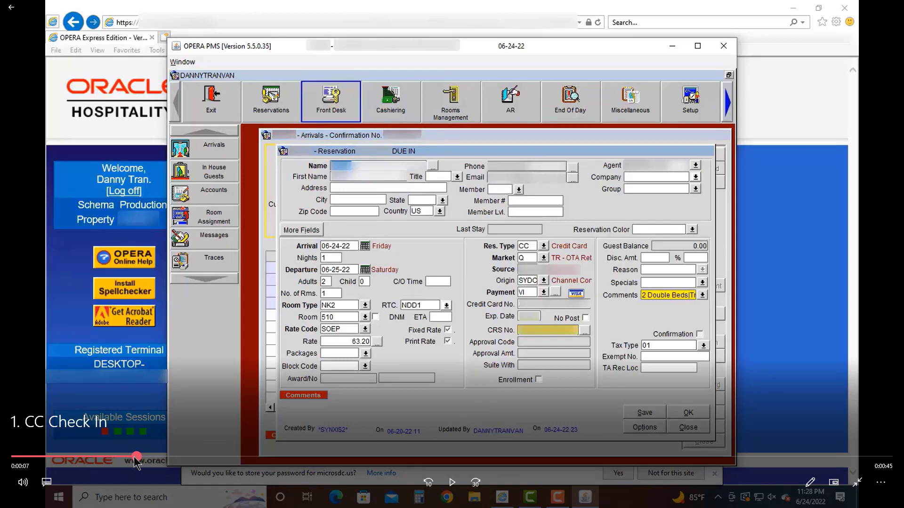
{"action": "left_click_drag", "start_coordinate": [134, 461], "coordinate": [115, 459]}
{"action": "left_click", "coordinate": [453, 483]}
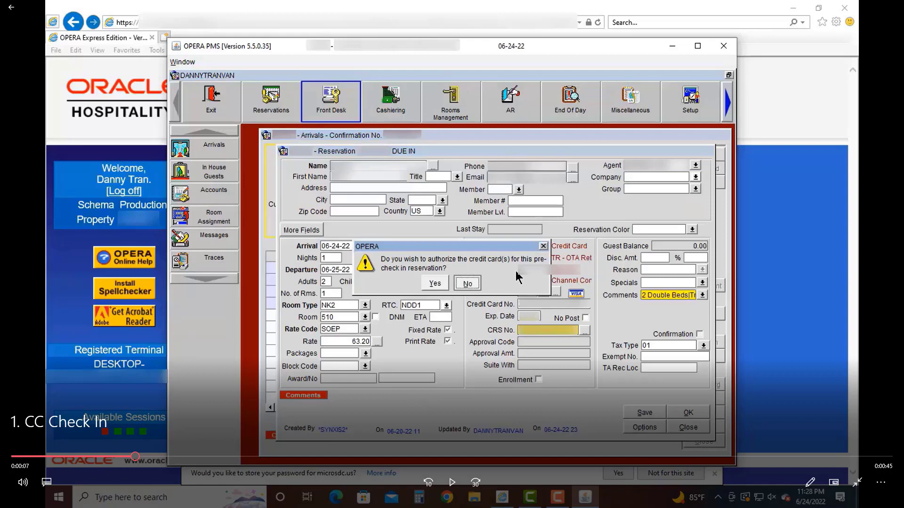
- Answer No to card authorization and Wyndham Rewards, then open Options > Deposit/CXL
{"action": "left_click", "coordinate": [451, 482]}
{"action": "left_click", "coordinate": [451, 483]}
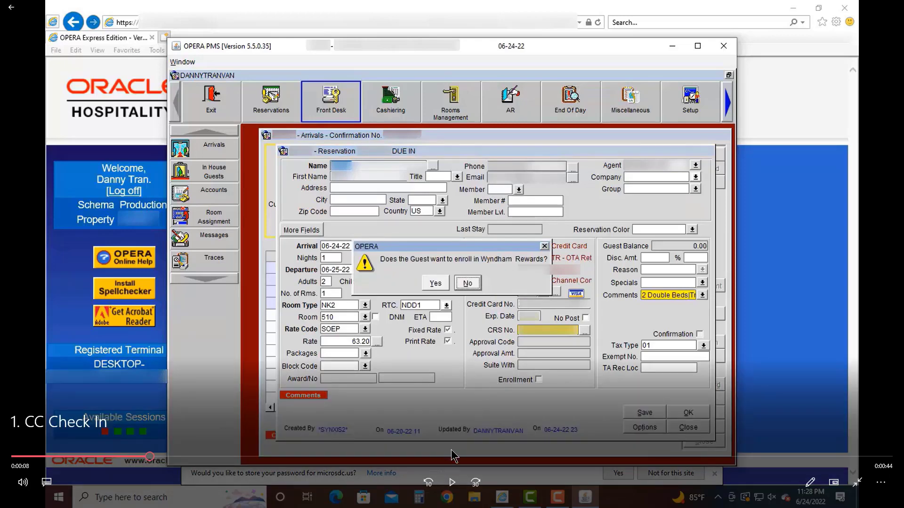
{"action": "left_click", "coordinate": [451, 483]}
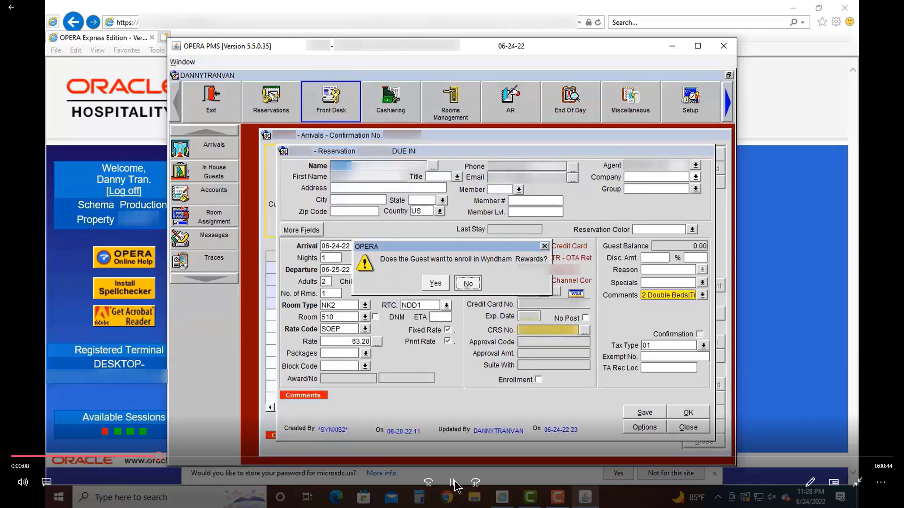
{"action": "left_click", "coordinate": [452, 482]}
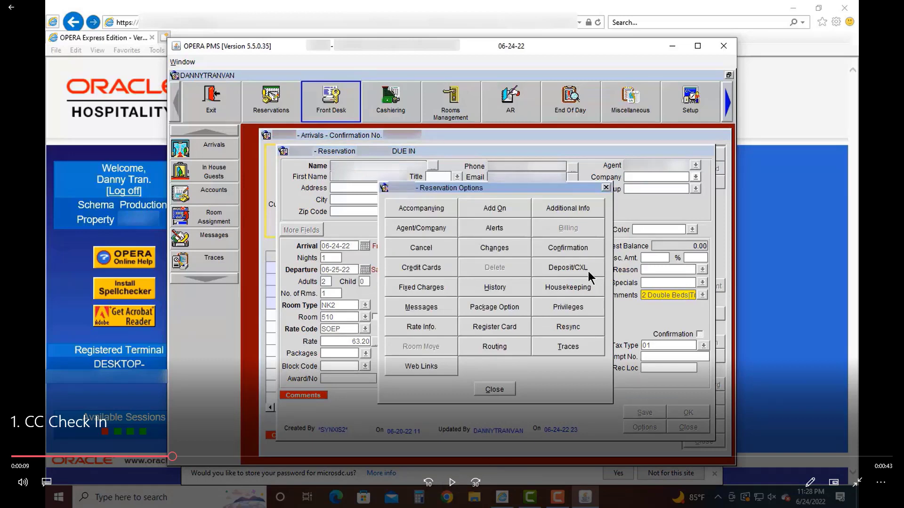
{"action": "left_click", "coordinate": [452, 483]}
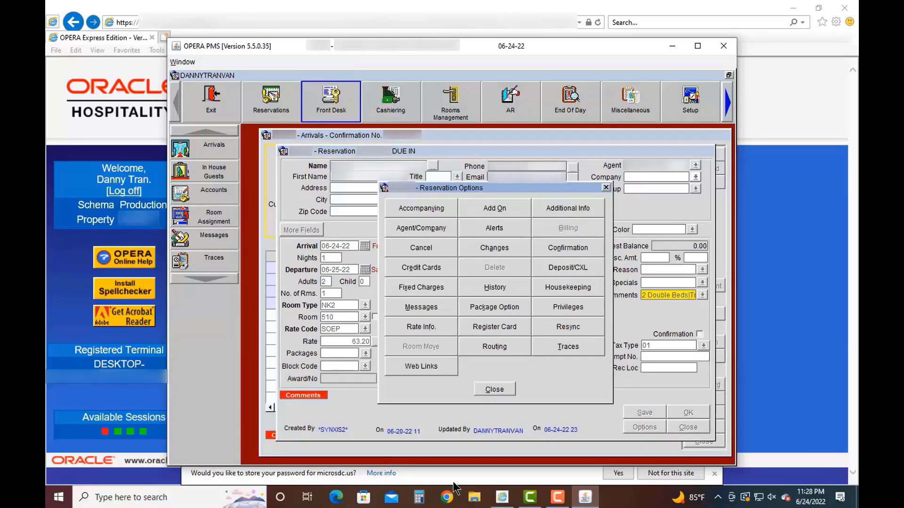
{"action": "left_click", "coordinate": [451, 483]}
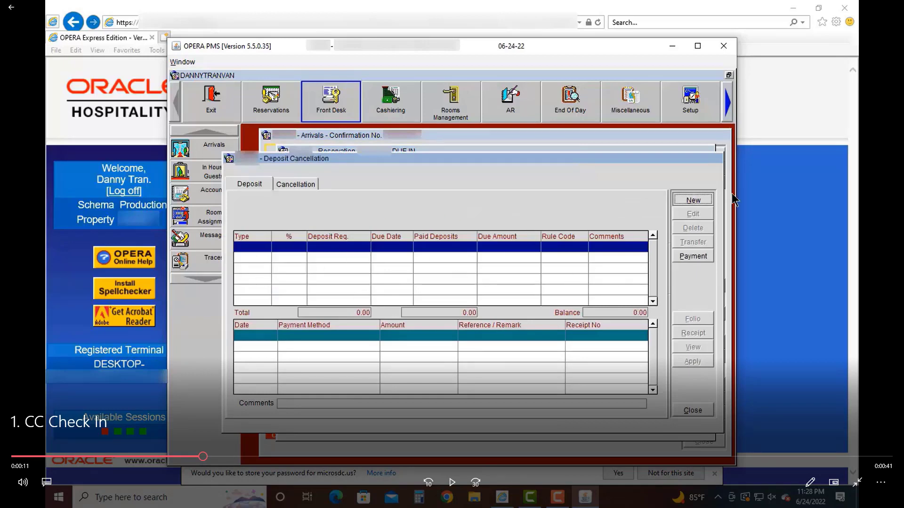
- Add a new PP (100% of stay) rooms deposit of 73.06 USD due 06-24-22
{"action": "left_click", "coordinate": [457, 485]}
{"action": "left_click", "coordinate": [456, 484]}
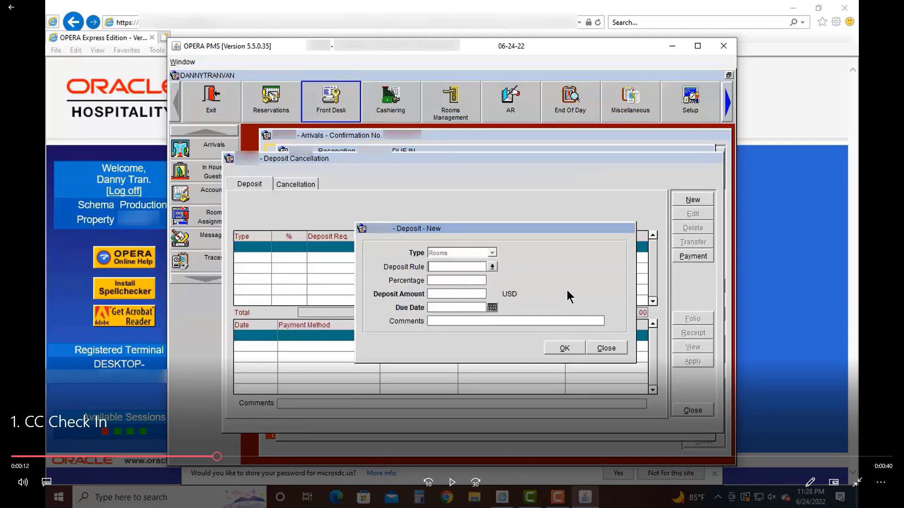
{"action": "left_click", "coordinate": [453, 483]}
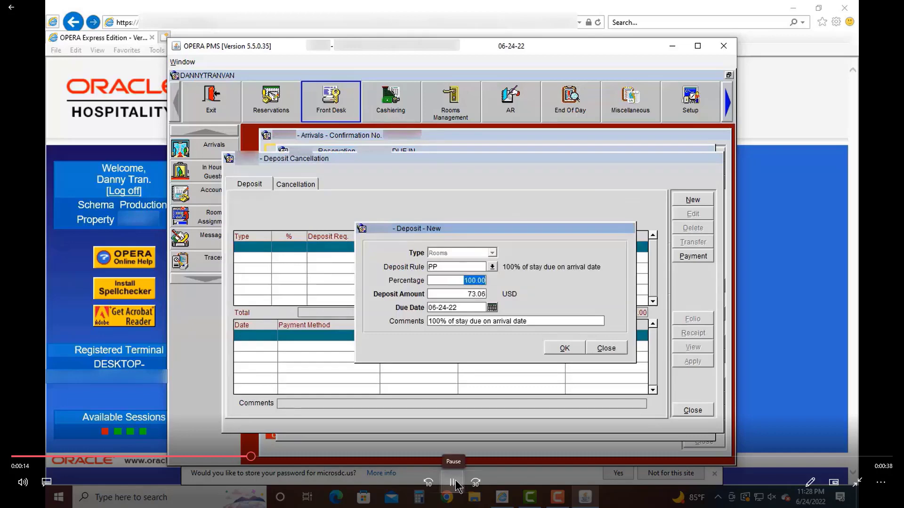
{"action": "left_click", "coordinate": [455, 482]}
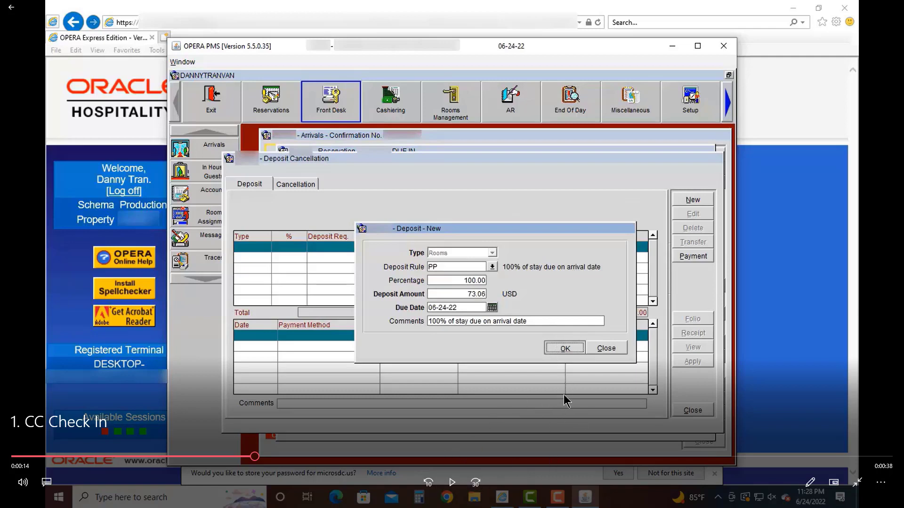
{"action": "left_click", "coordinate": [451, 484]}
{"action": "left_click", "coordinate": [452, 484]}
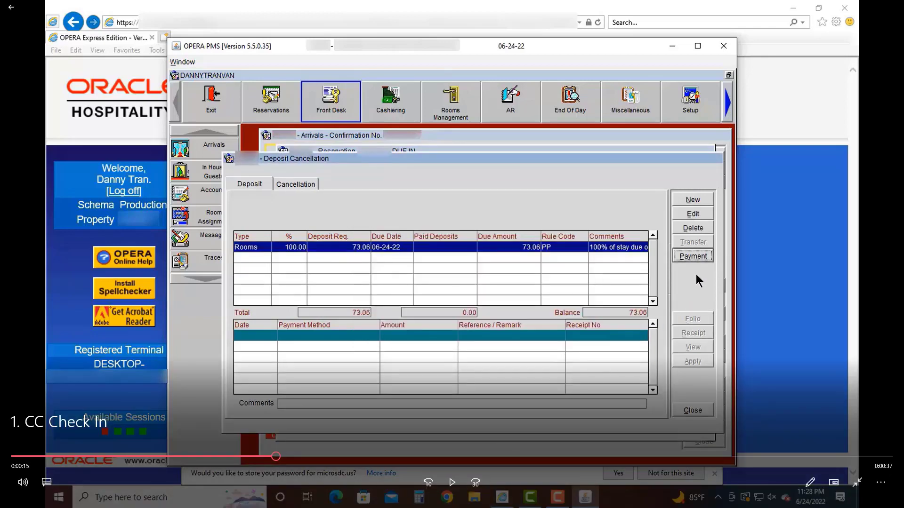
- Pay the 73.06 USD deposit with payment VI (Visa), leaving a 0.00 deposit balance
{"action": "left_click", "coordinate": [452, 482]}
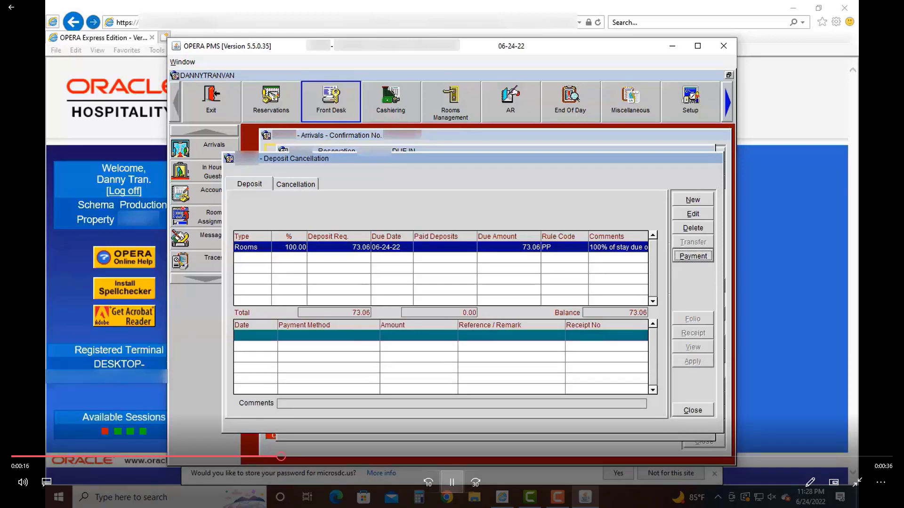
{"action": "left_click", "coordinate": [455, 483]}
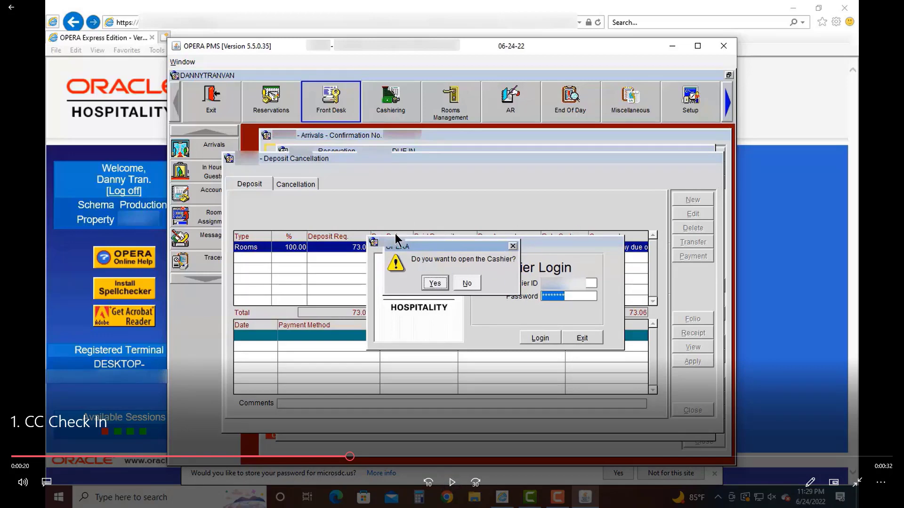
{"action": "left_click", "coordinate": [450, 489]}
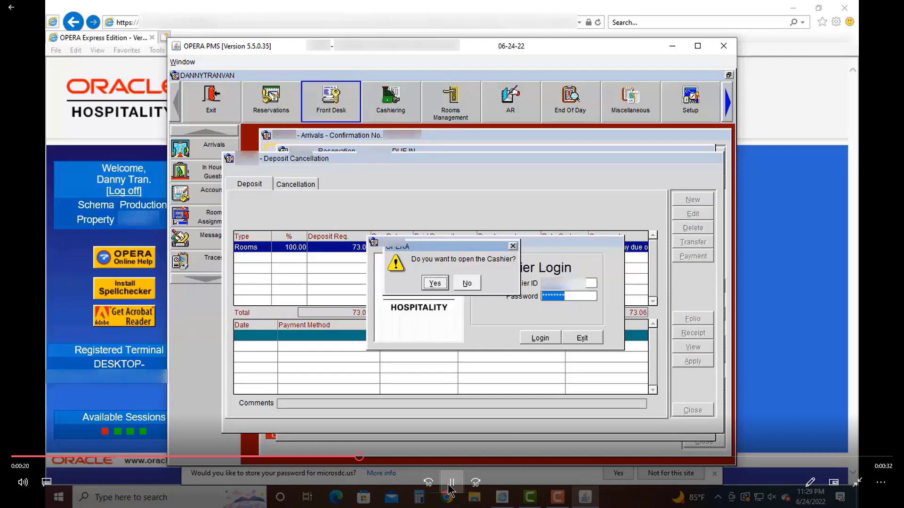
{"action": "left_click", "coordinate": [450, 489]}
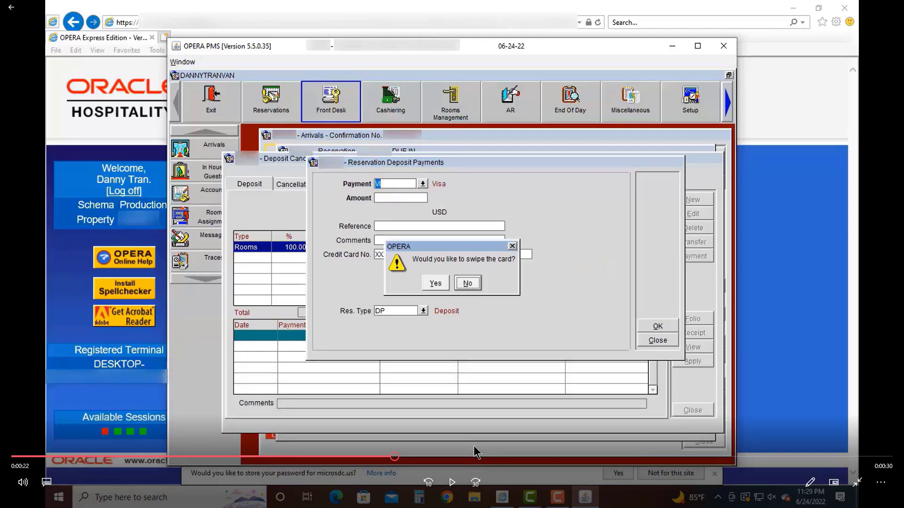
{"action": "left_click", "coordinate": [453, 482]}
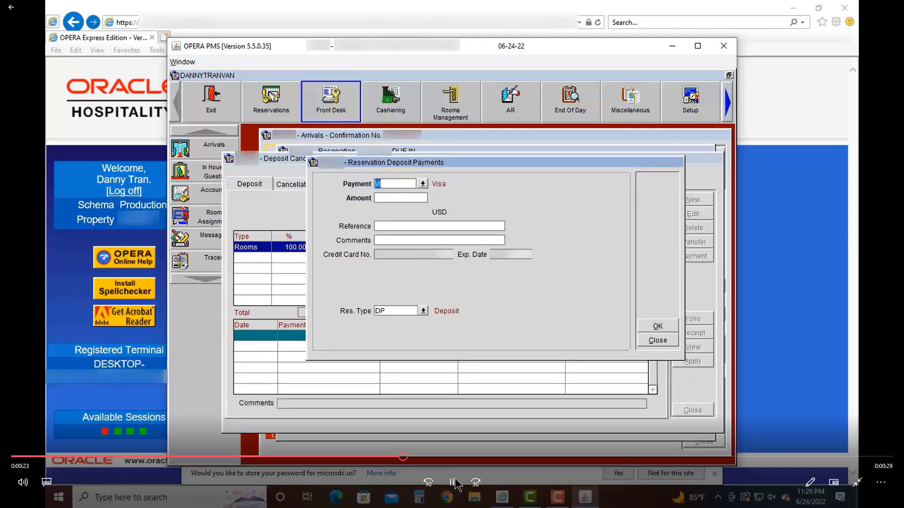
{"action": "left_click", "coordinate": [455, 480]}
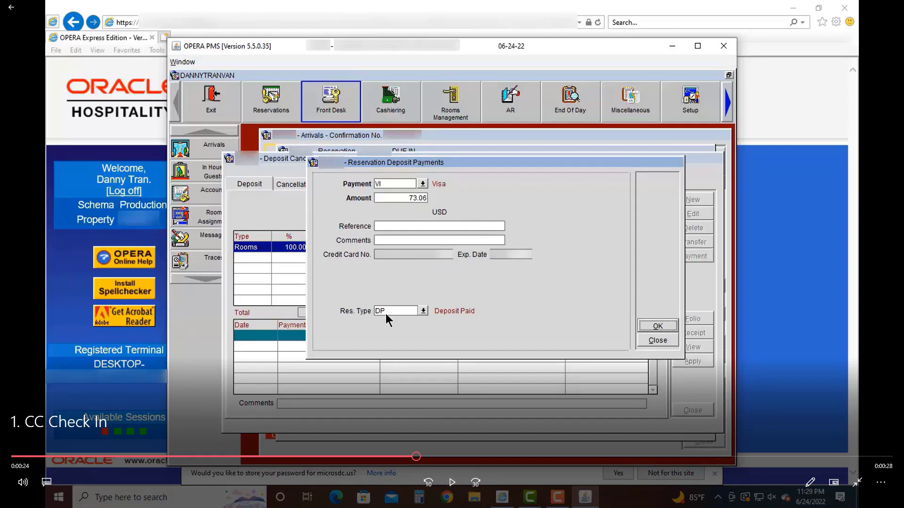
{"action": "left_click", "coordinate": [451, 485]}
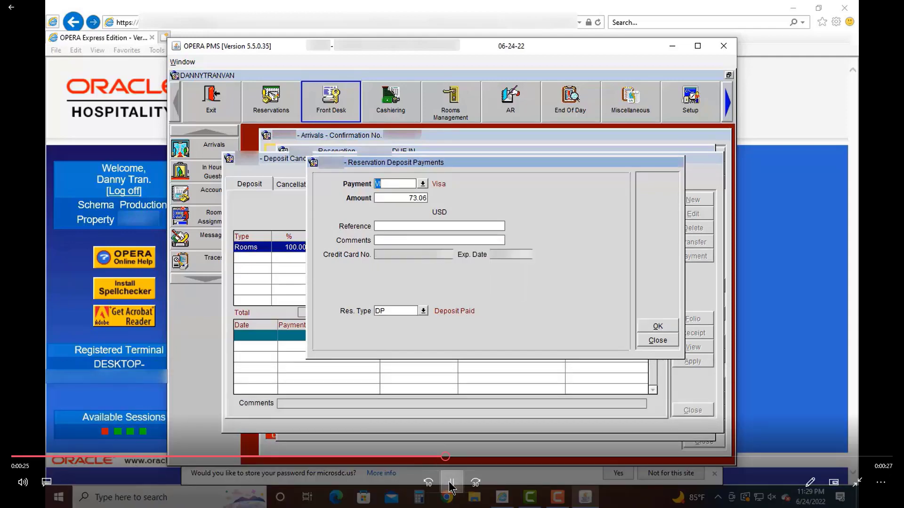
{"action": "left_click", "coordinate": [449, 484]}
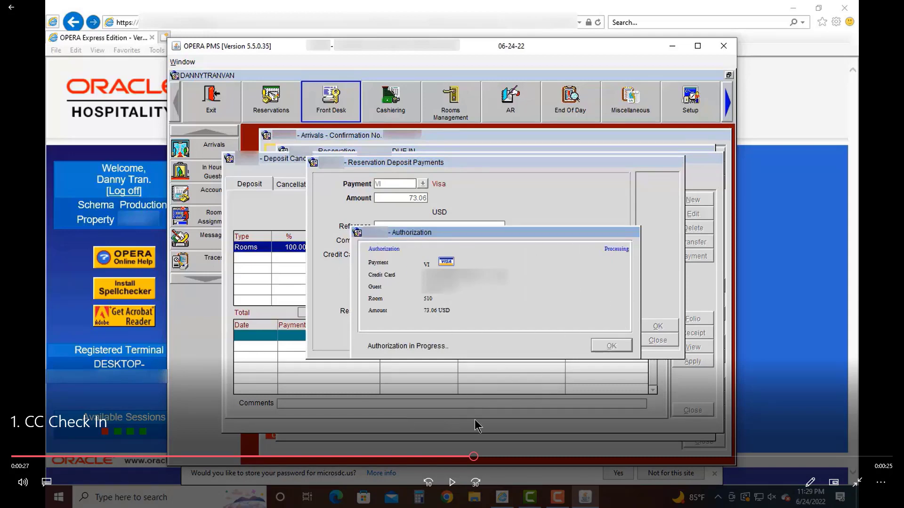
{"action": "left_click", "coordinate": [459, 483]}
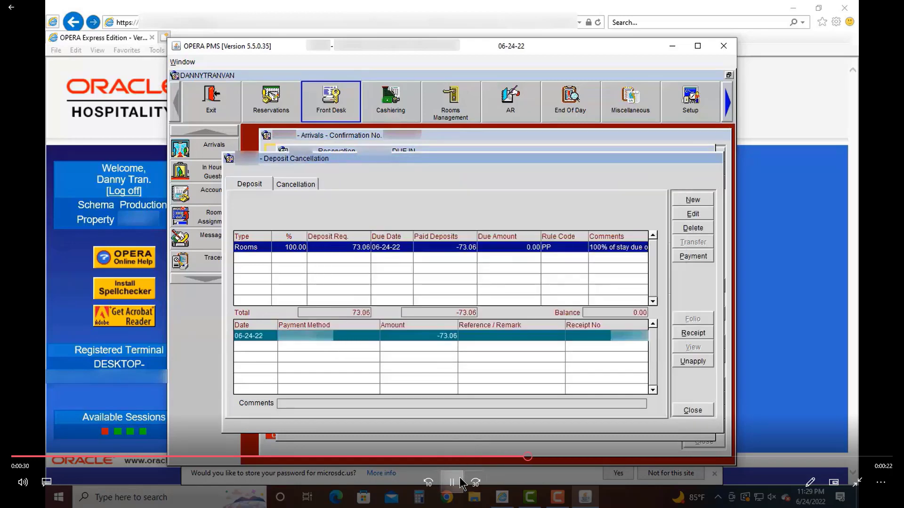
- Close Deposit Cancellation and Reservation Options, returning to the reservation with a -73.06 balance
{"action": "left_click", "coordinate": [461, 482]}
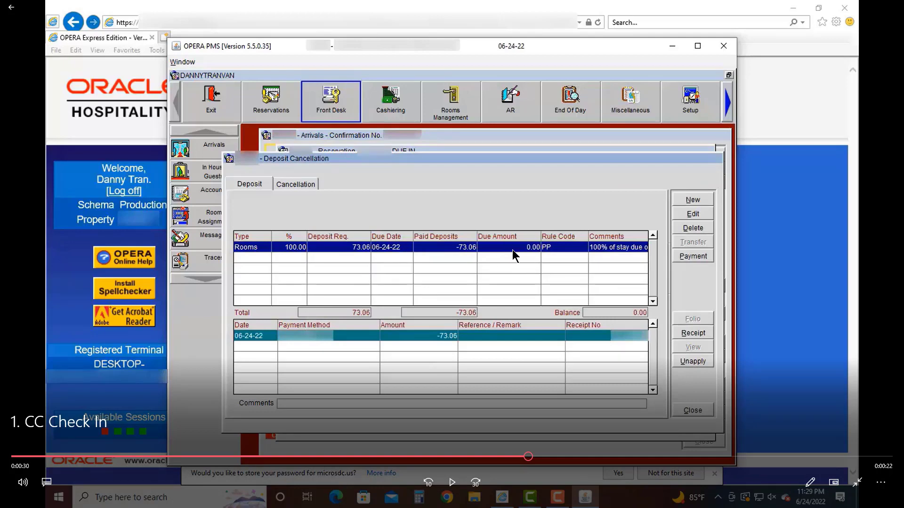
{"action": "left_click", "coordinate": [455, 483]}
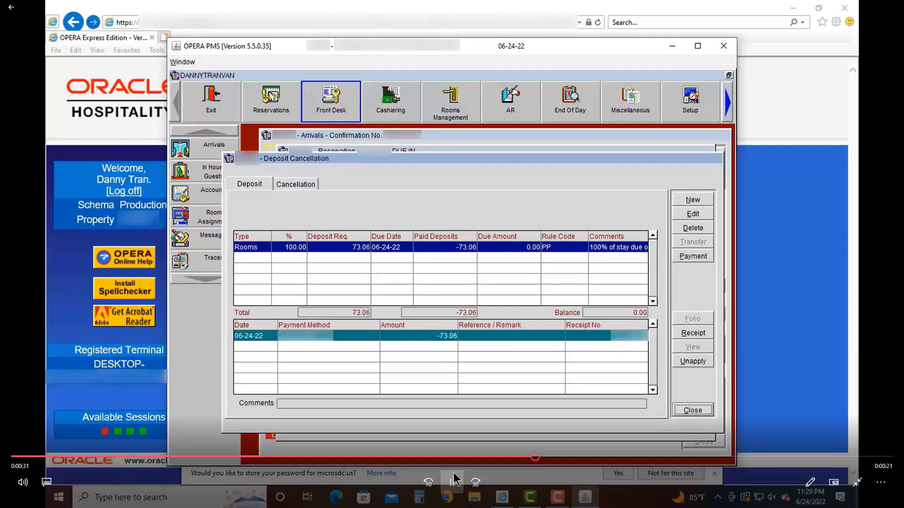
{"action": "left_click", "coordinate": [454, 484]}
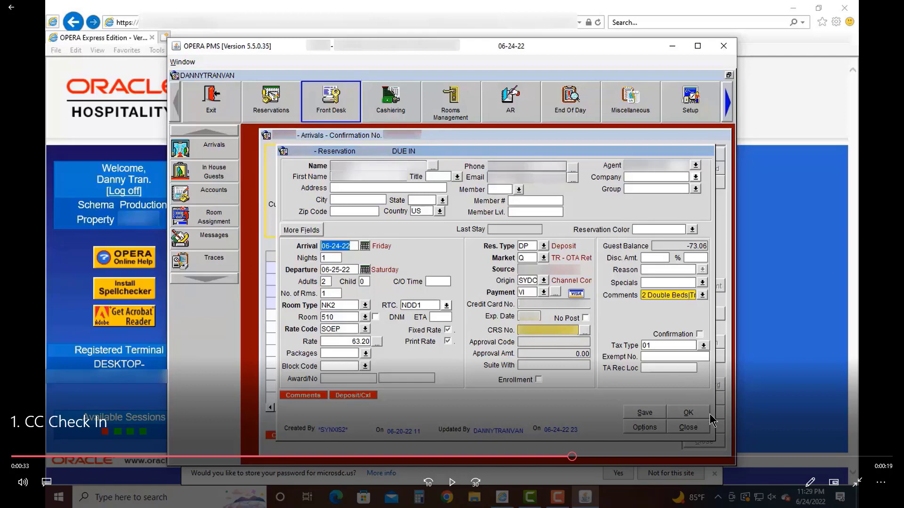
- Check in room 510, answering Yes to 'Check in guest?' and No to Wyndham Rewards
{"action": "left_click", "coordinate": [449, 488]}
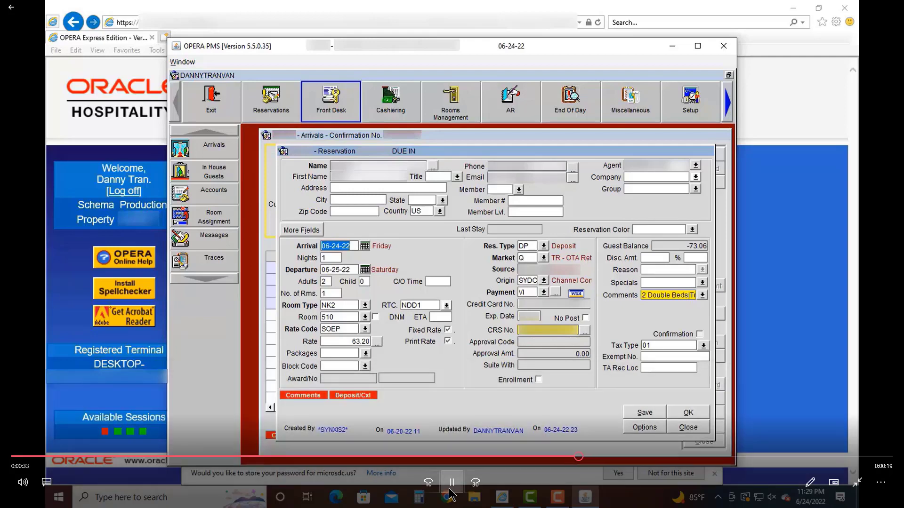
{"action": "left_click", "coordinate": [451, 489]}
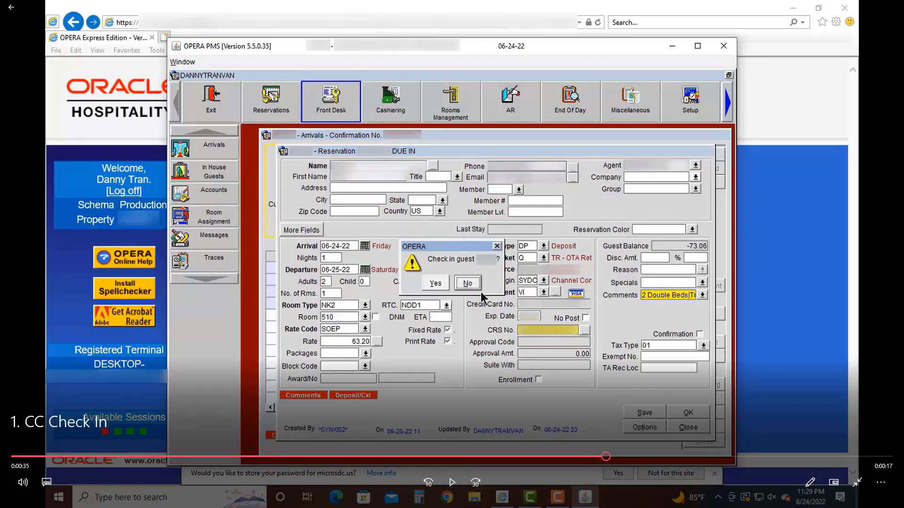
{"action": "left_click", "coordinate": [454, 486]}
{"action": "left_click", "coordinate": [454, 489]}
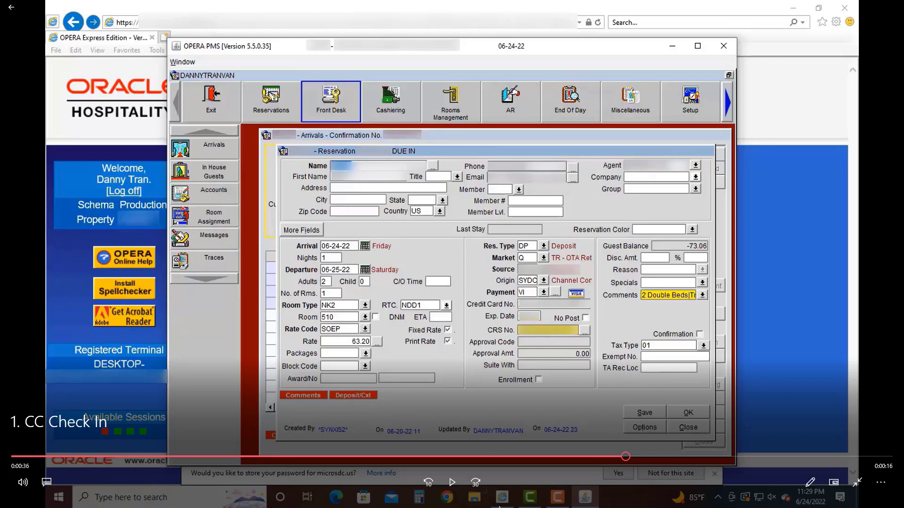
{"action": "left_click", "coordinate": [450, 484]}
{"action": "left_click", "coordinate": [450, 487]}
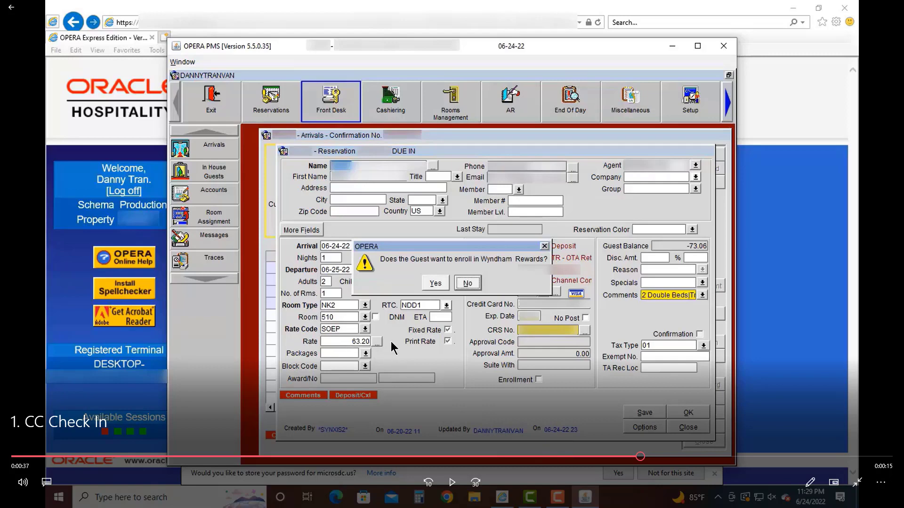
{"action": "left_click", "coordinate": [451, 484]}
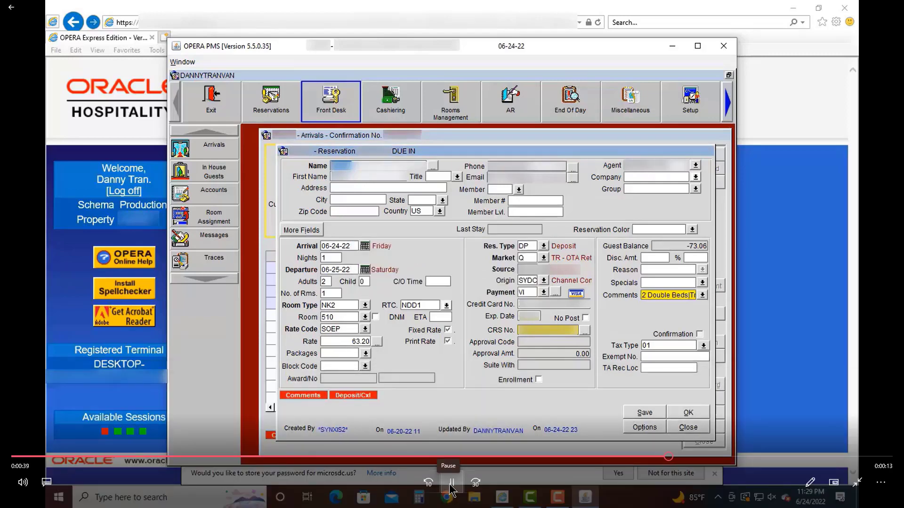
{"action": "left_click", "coordinate": [451, 485]}
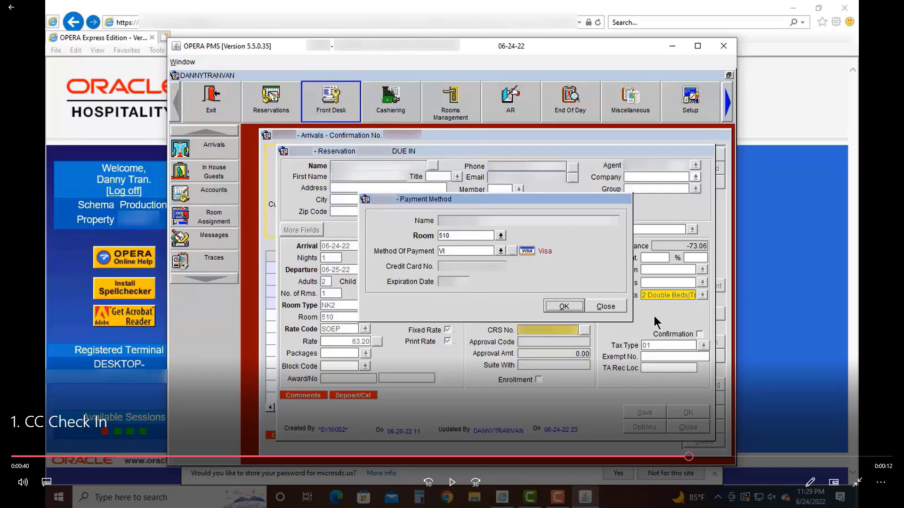
- Confirm the Visa (VI) payment method, print the registration card, and accept the 25.00 USD authorization
{"action": "left_click", "coordinate": [451, 482]}
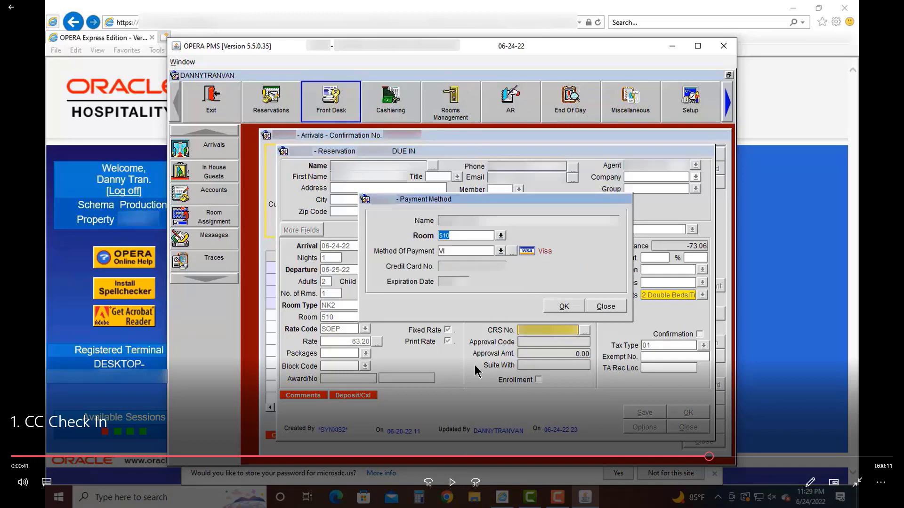
{"action": "left_click", "coordinate": [450, 483]}
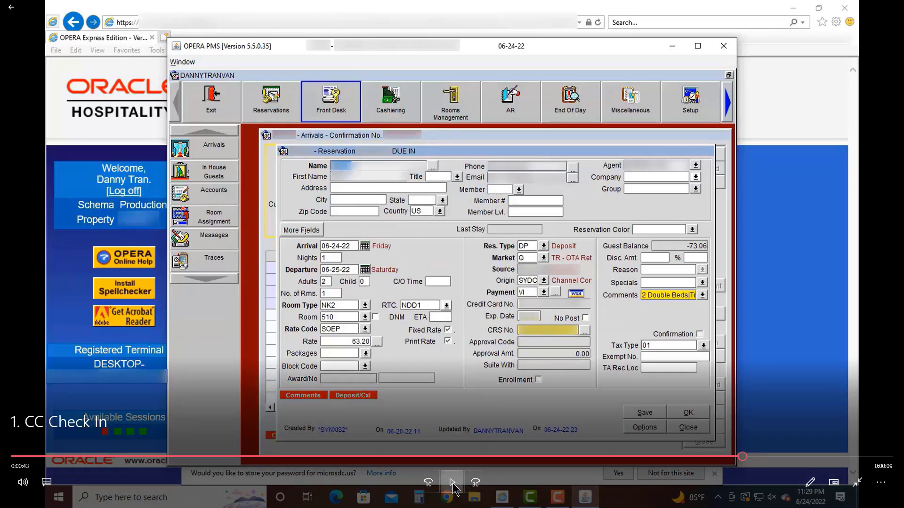
{"action": "left_click", "coordinate": [453, 485]}
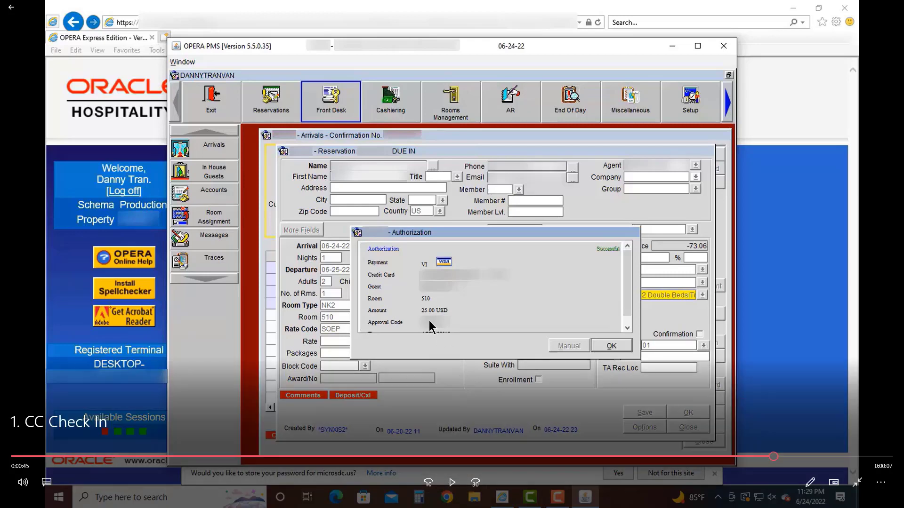
{"action": "left_click", "coordinate": [453, 485]}
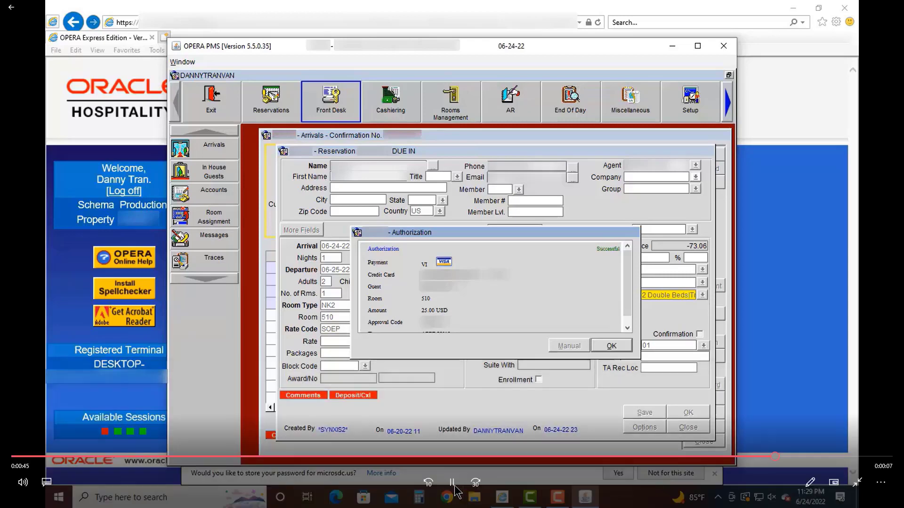